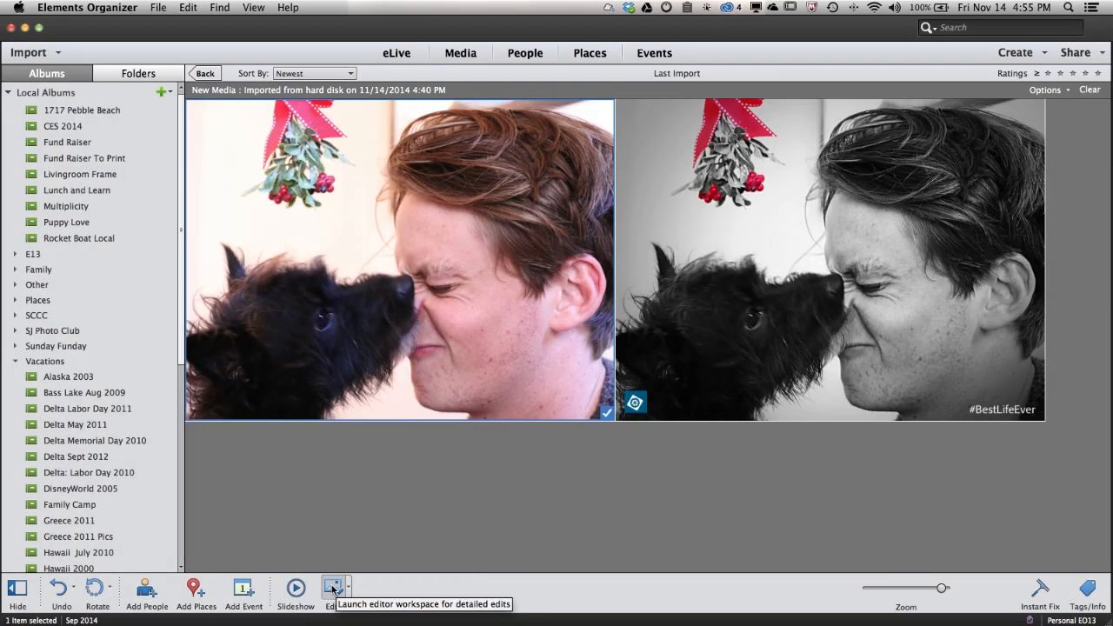
Step: Open the color photo in the Photoshop Elements Editor and start the guided B&W Selection effect
left_click(333, 590)
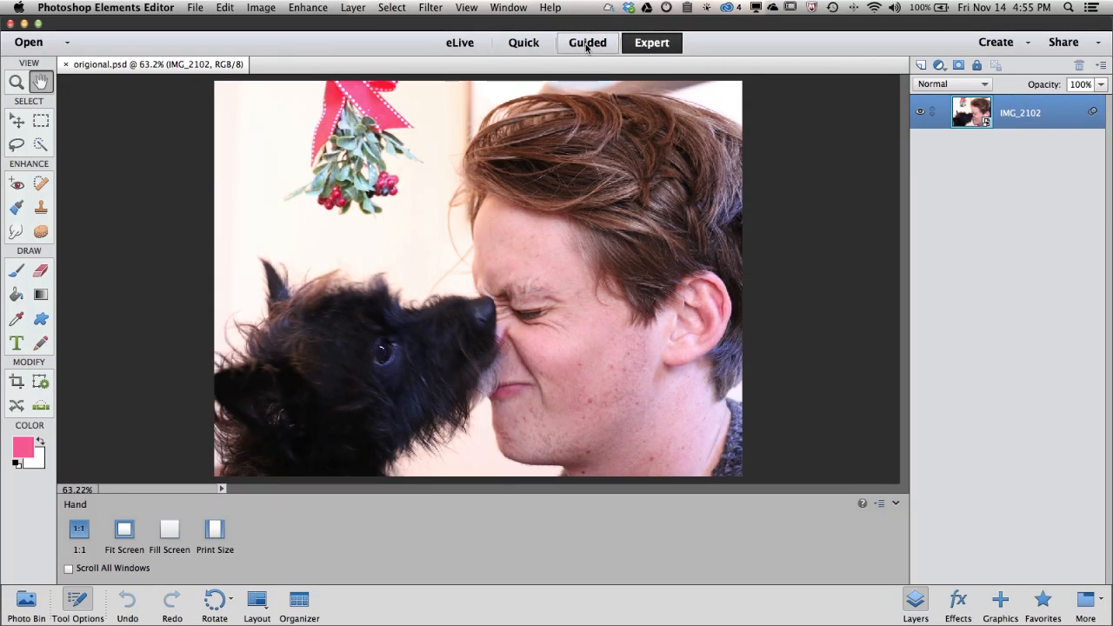
left_click(586, 44)
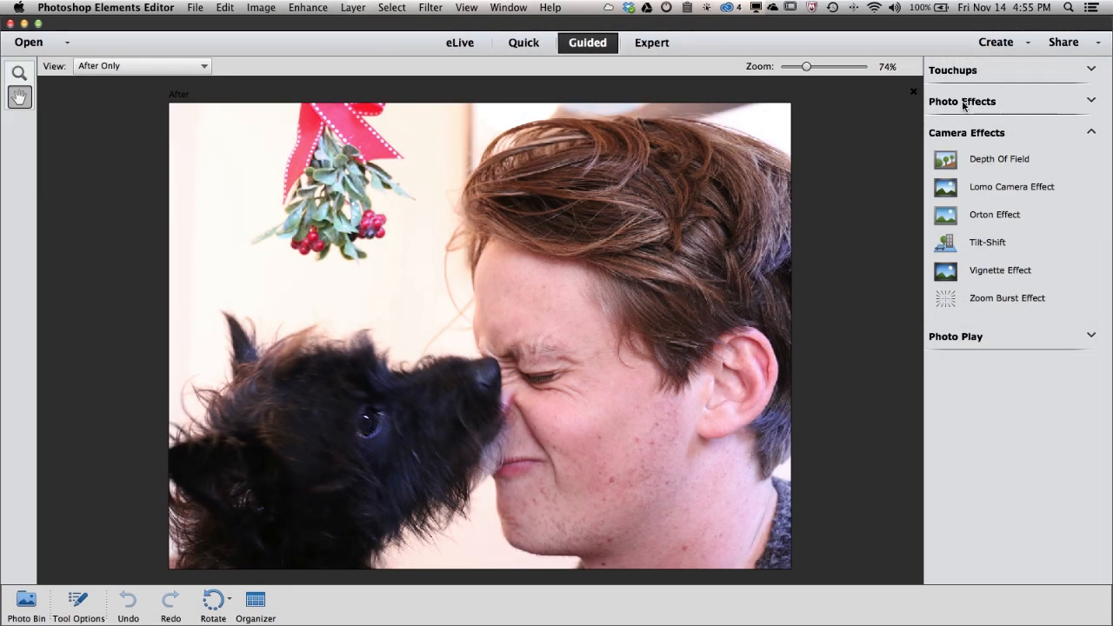
left_click(962, 102)
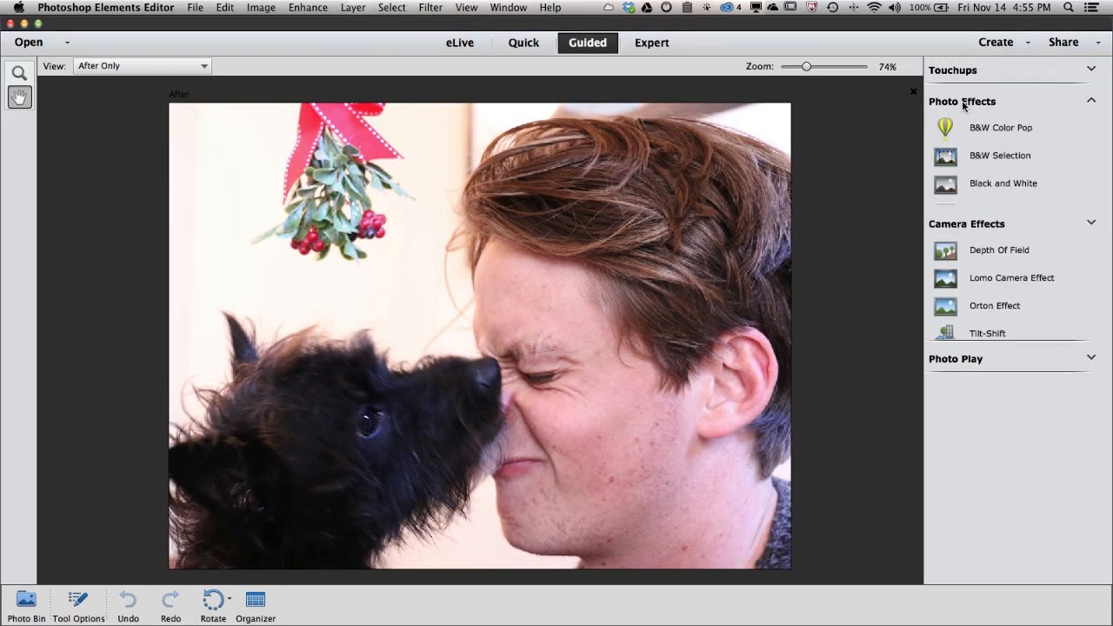
left_click(980, 158)
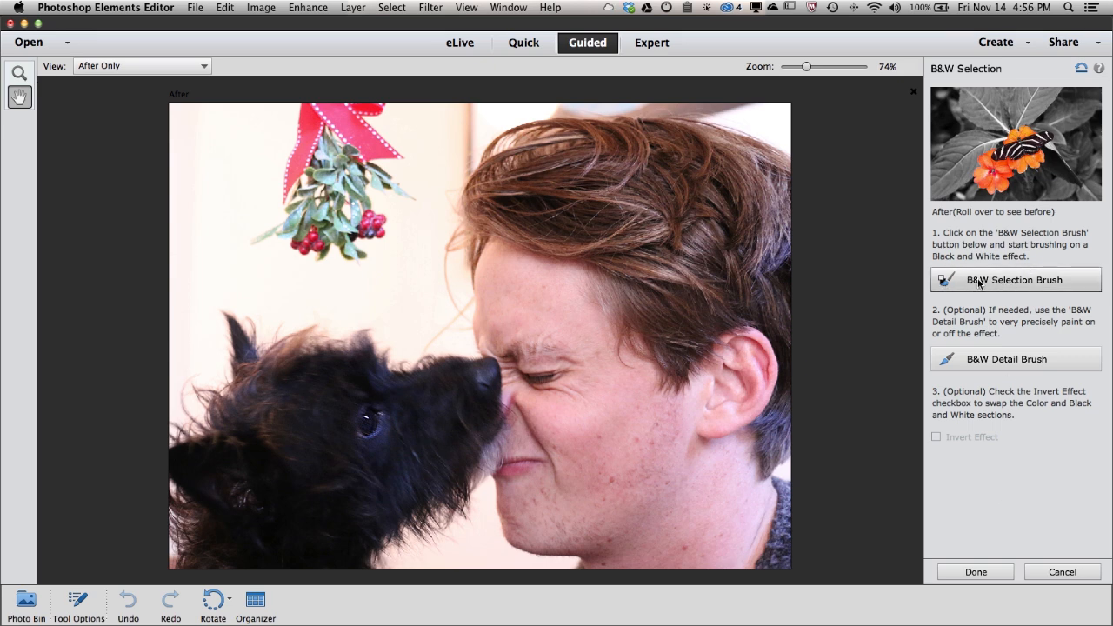
Step: Brush black and white over the background, dog, man and mistletoe leaves, and subtract the ribbon and berries from the effect with the B&W Selection Brush
left_click(1014, 280)
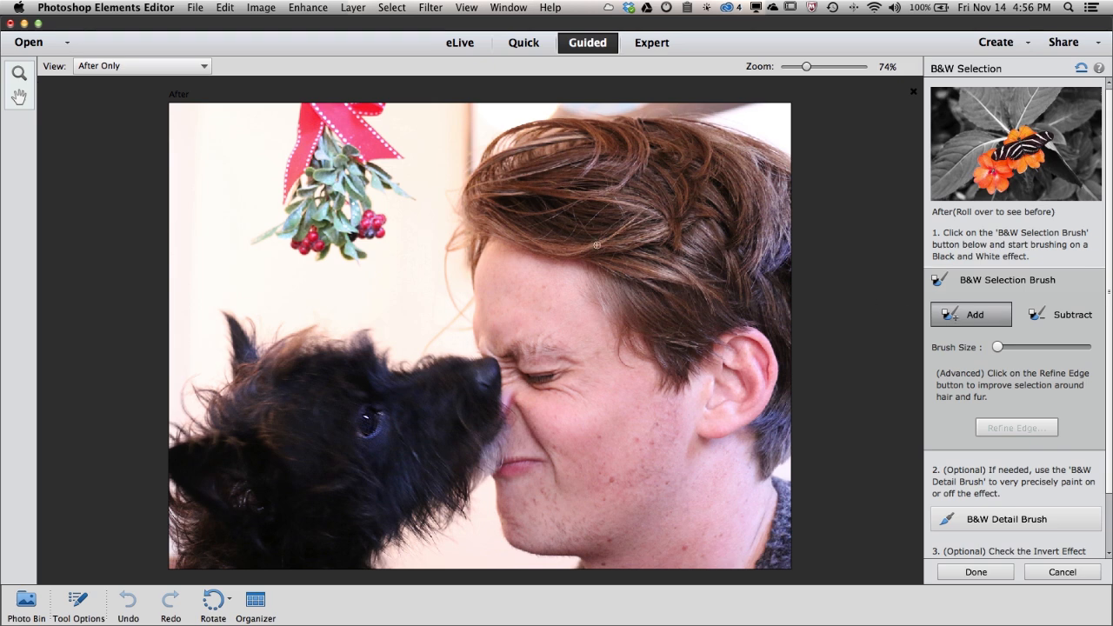
left_click_drag(469, 279, 484, 278)
left_click_drag(430, 283, 385, 298)
mouse_move(489, 408)
left_mouse_down()
mouse_move(575, 392)
mouse_move(596, 353)
mouse_move(590, 311)
left_mouse_up()
mouse_move(589, 247)
left_mouse_down()
mouse_move(657, 162)
mouse_move(587, 152)
left_mouse_up()
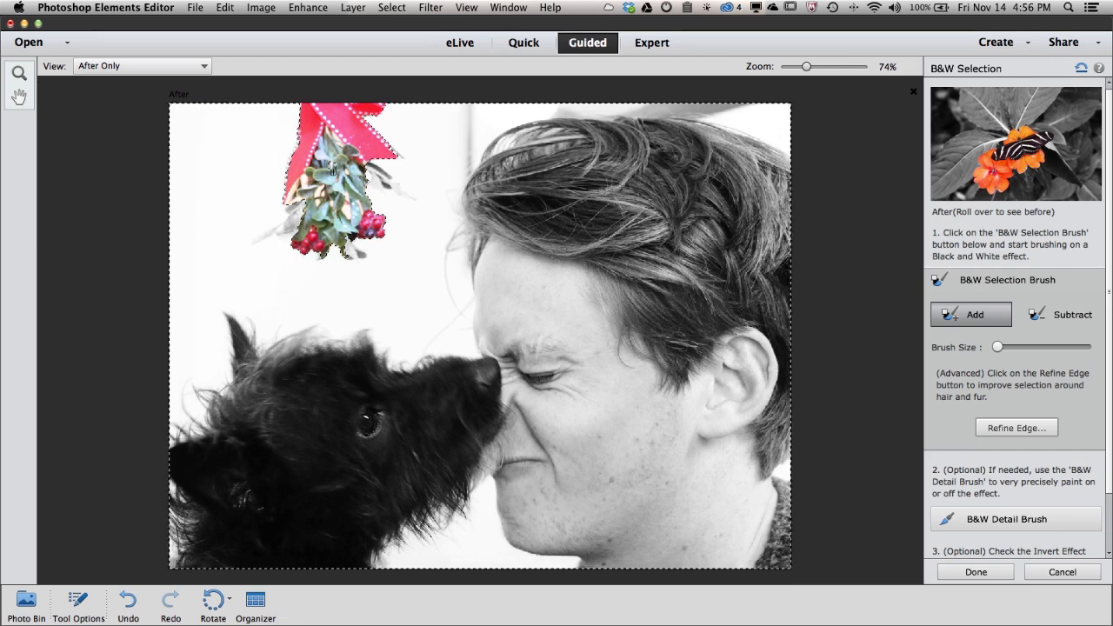
left_click_drag(335, 188, 335, 213)
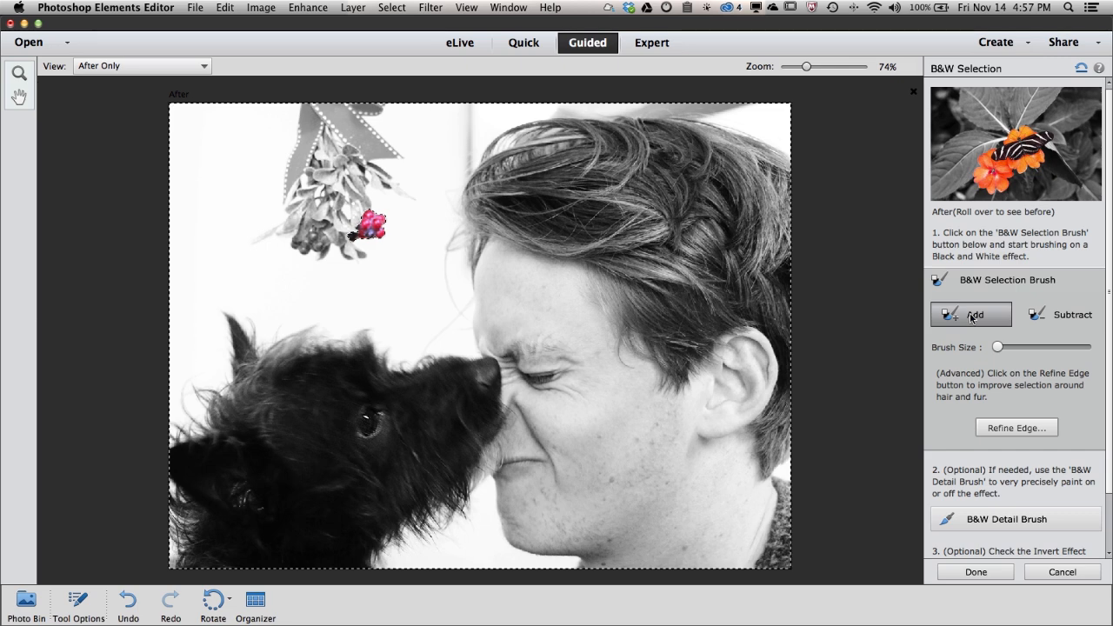
left_click(1048, 316)
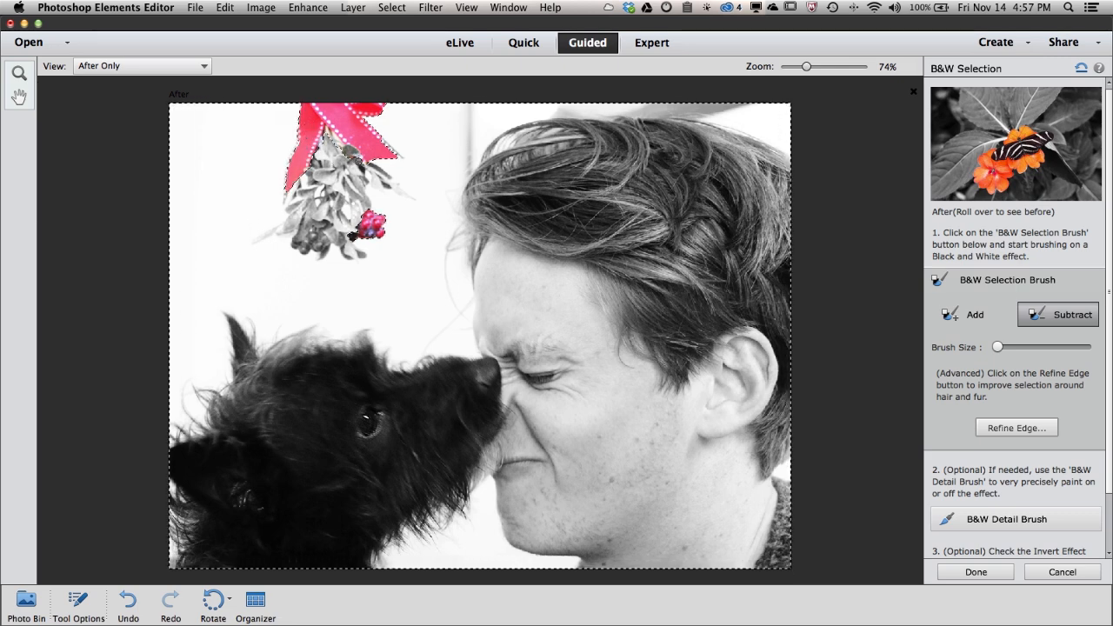
left_click_drag(319, 246, 310, 245)
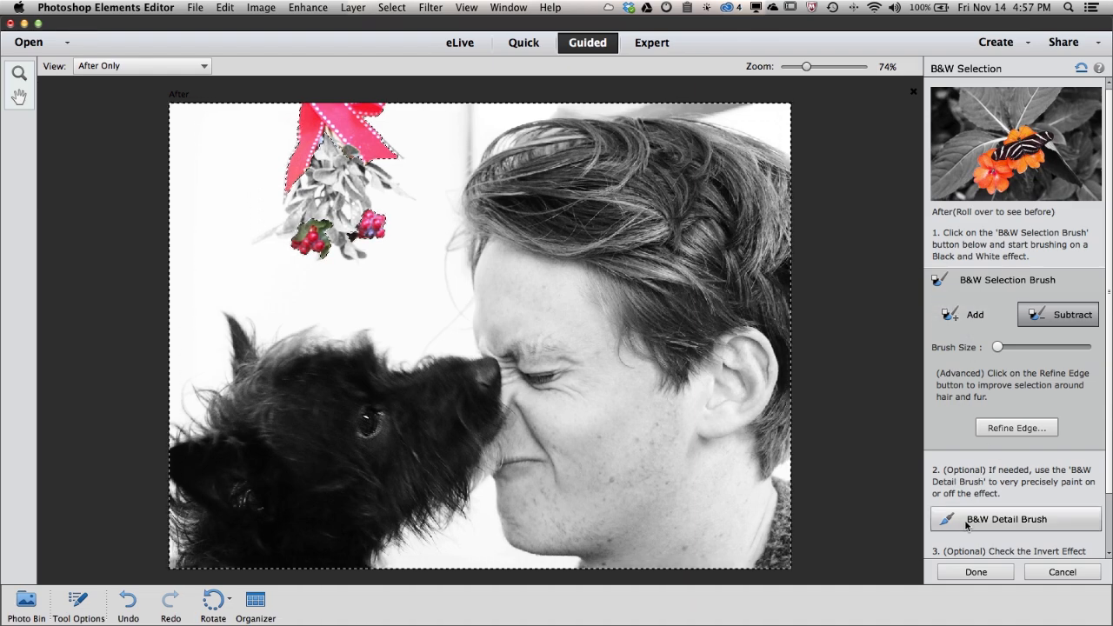
Step: Paint the green leaves around the left berry cluster black and white with the B&W Detail Brush
left_click(1010, 519)
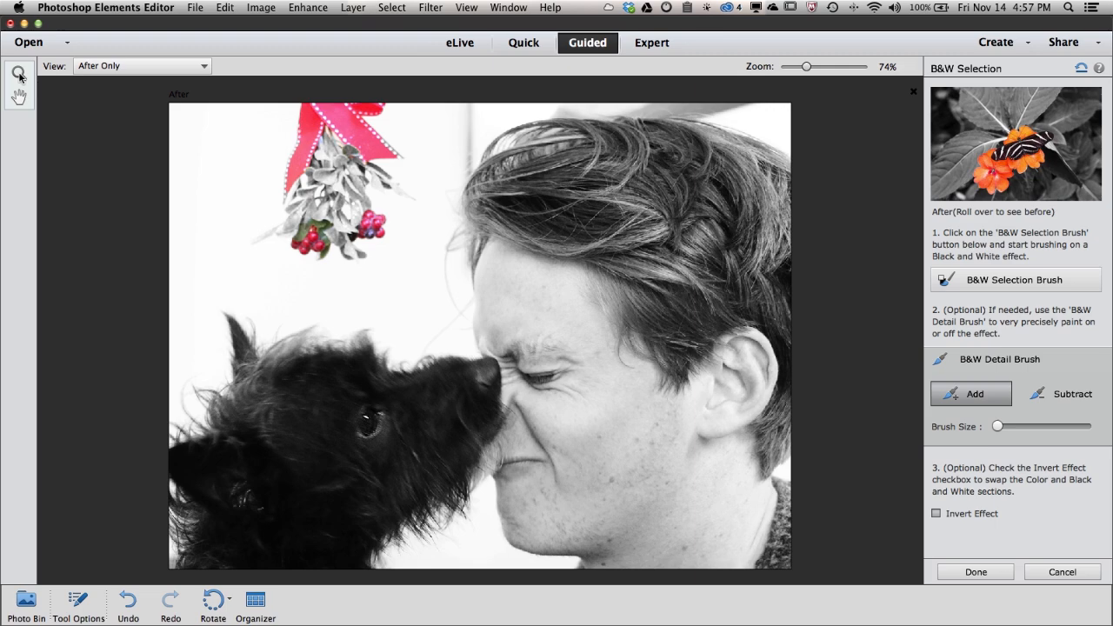
left_click(19, 74)
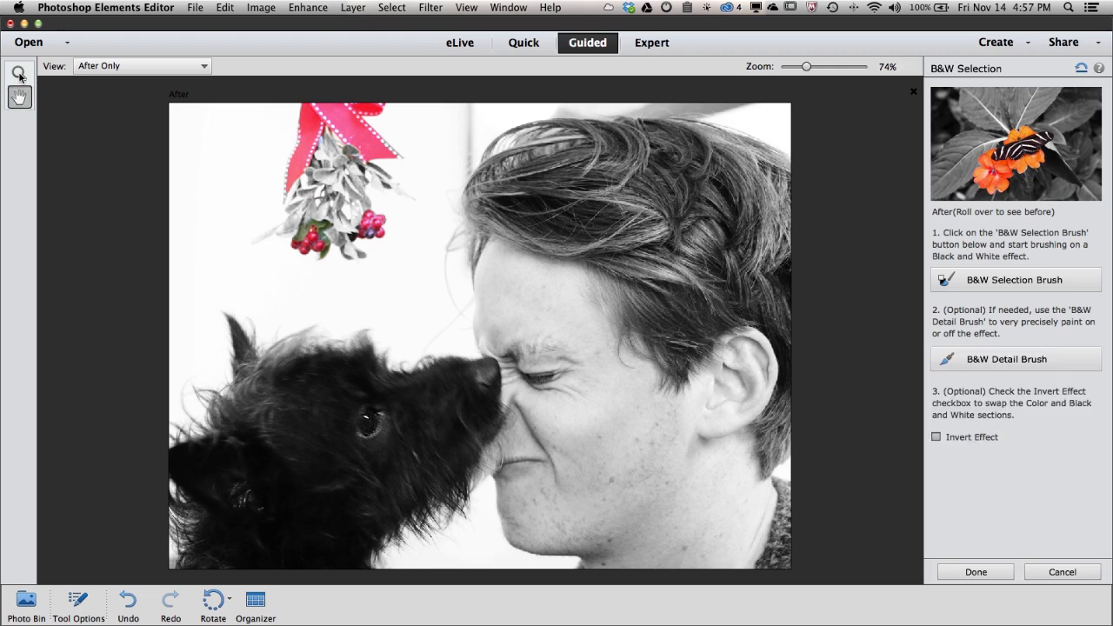
left_click(19, 74)
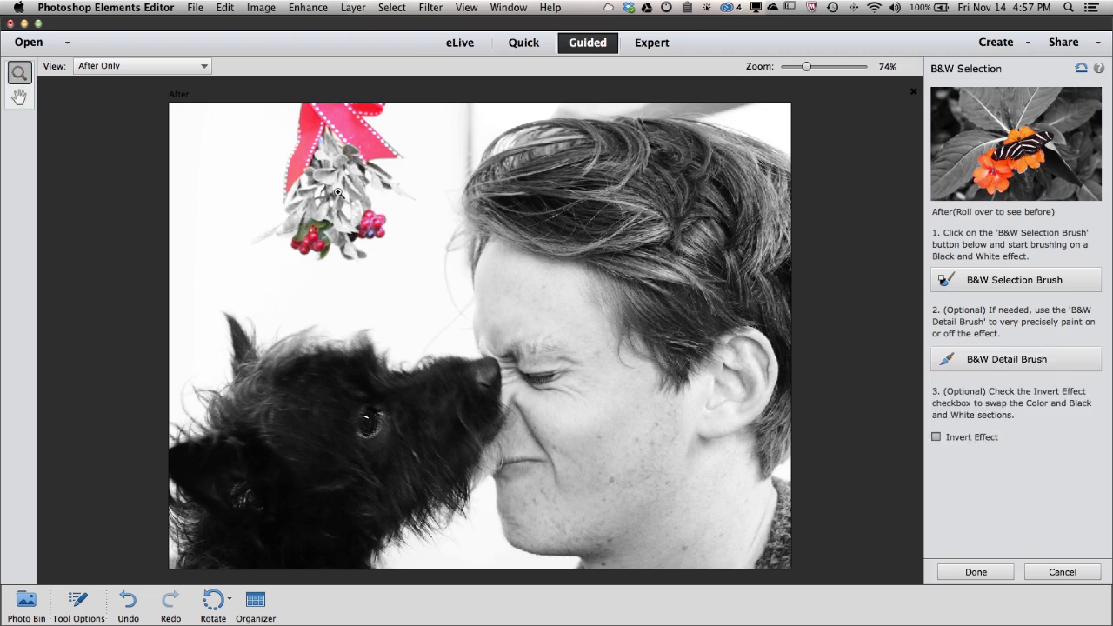
left_click(338, 192)
left_click(273, 181)
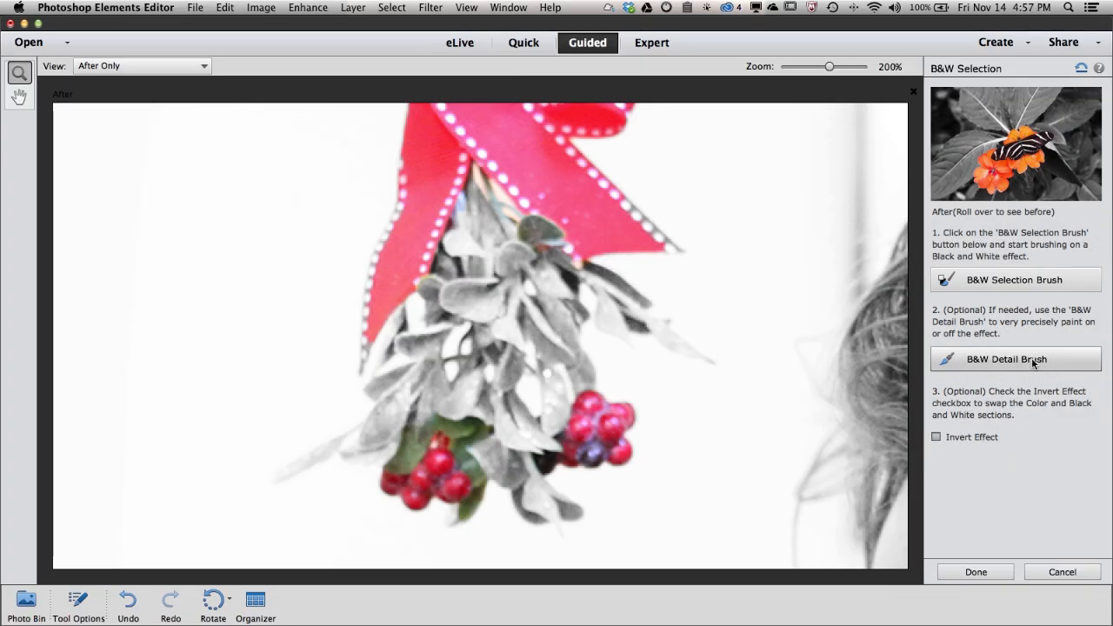
left_click(1021, 363)
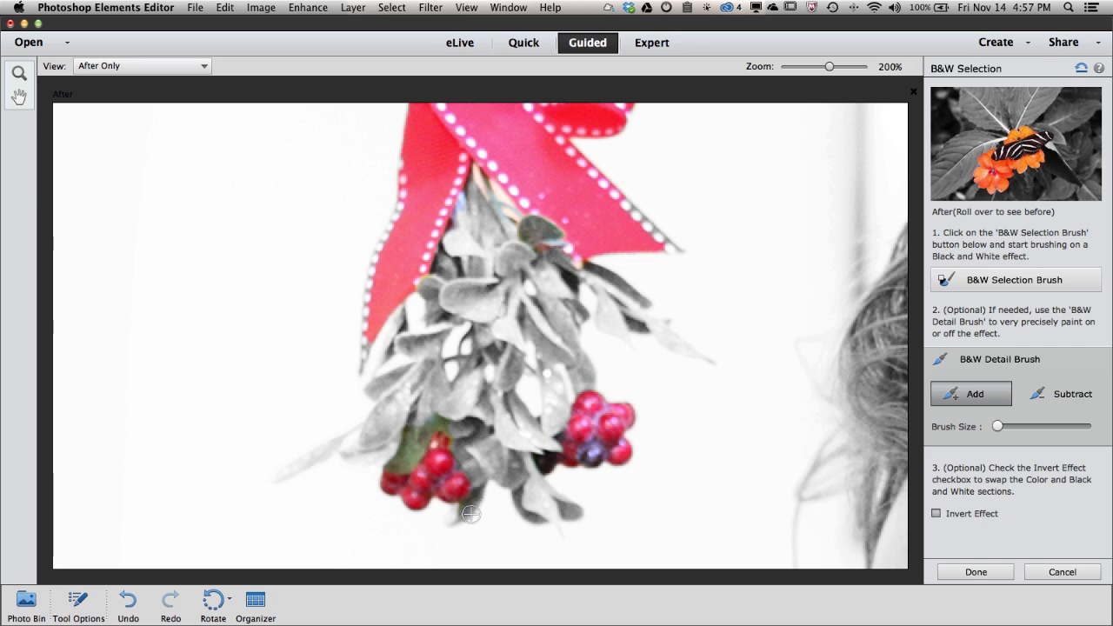
mouse_move(447, 424)
left_mouse_down()
mouse_move(421, 410)
mouse_move(402, 466)
left_mouse_up()
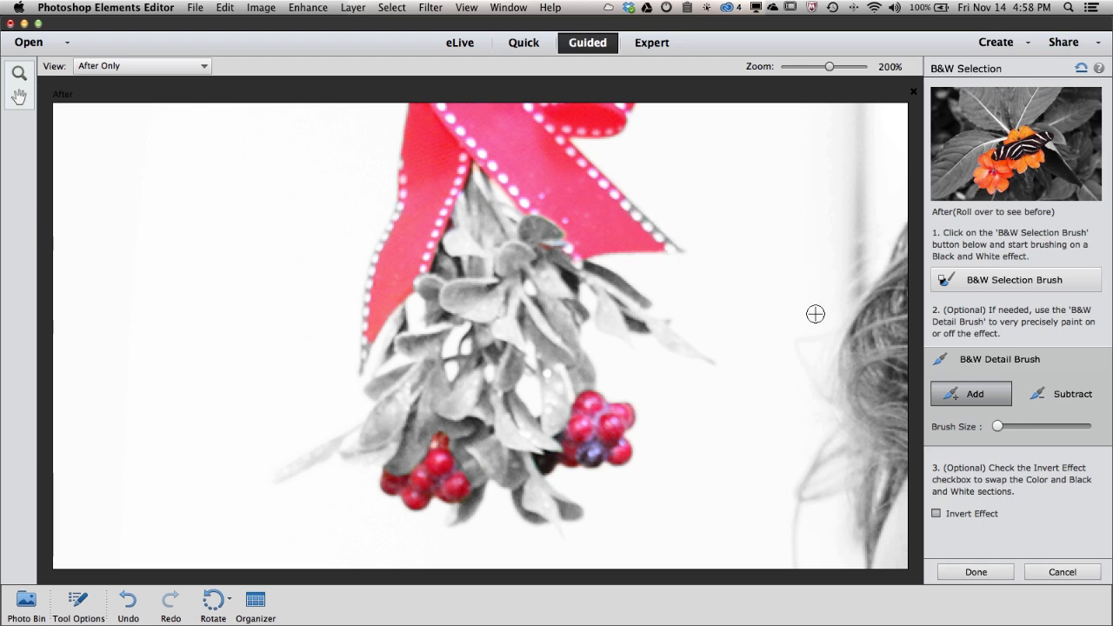
Step: Restore the color along the ribbon's stitched edges with a small B&W Detail Brush set to Subtract
left_click(1060, 397)
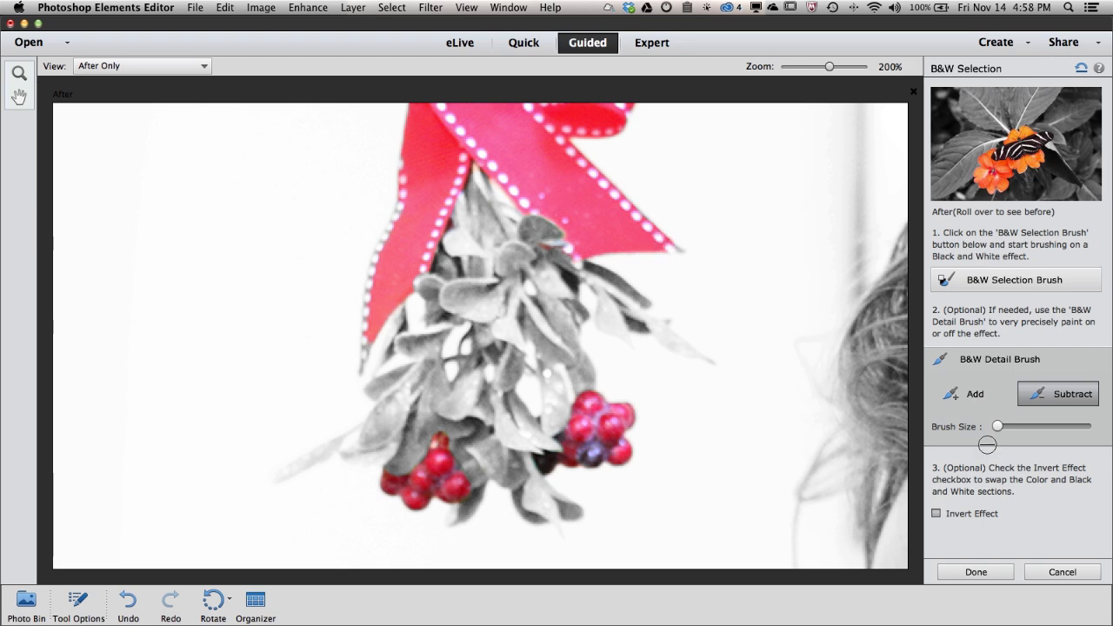
left_click_drag(997, 426, 1045, 426)
key("bracketleft")
key("bracketleft")
key("bracketleft")
key("bracketleft")
key("bracketleft")
key("bracketleft")
key("bracketleft")
key("bracketleft")
left_click_drag(992, 427, 1000, 427)
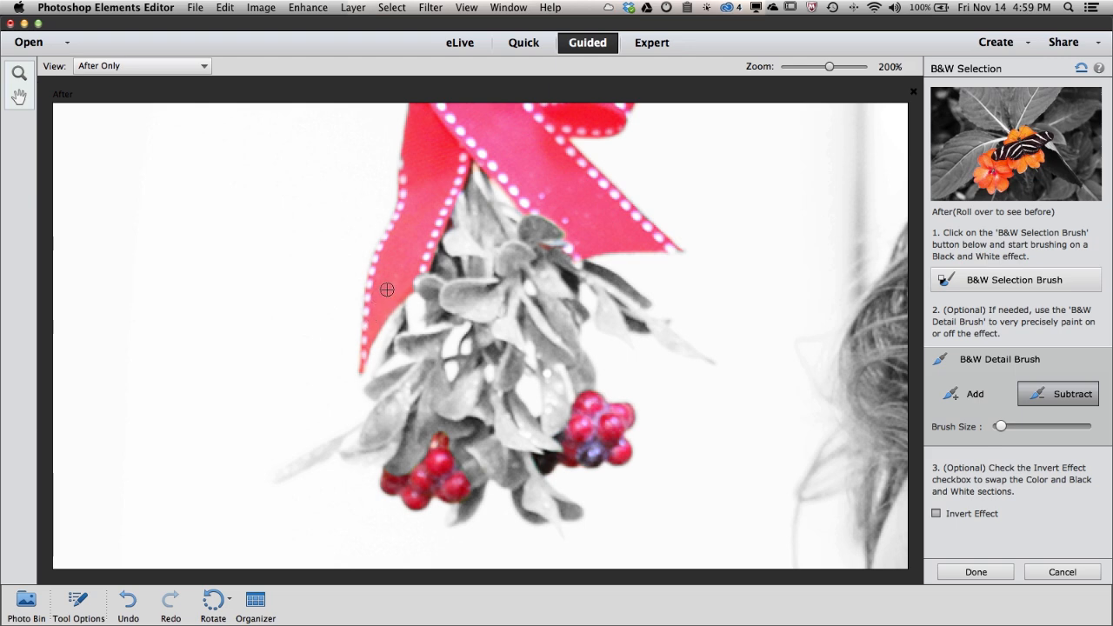
Step: Fit the whole photo in view and finish the B&W Selection effect
left_click(971, 395)
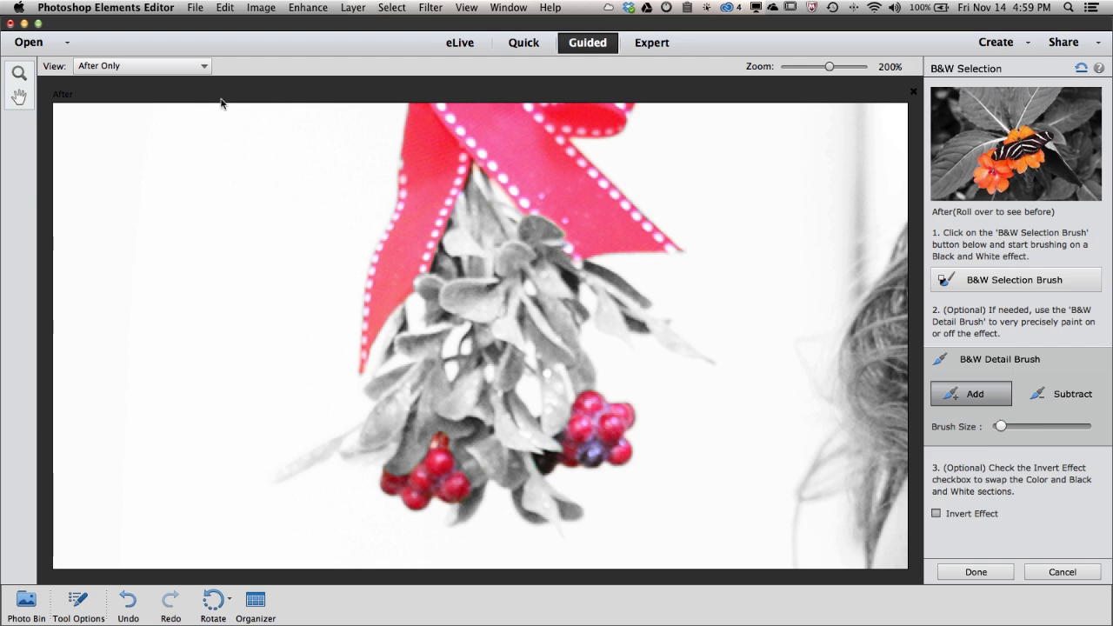
double_click(19, 96)
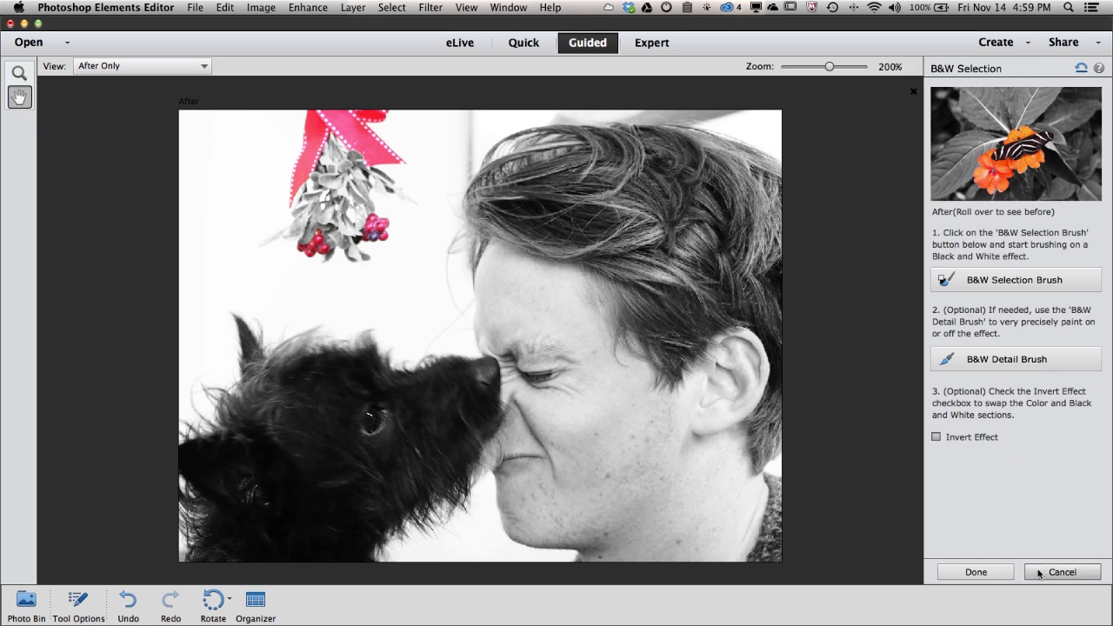
left_click(977, 573)
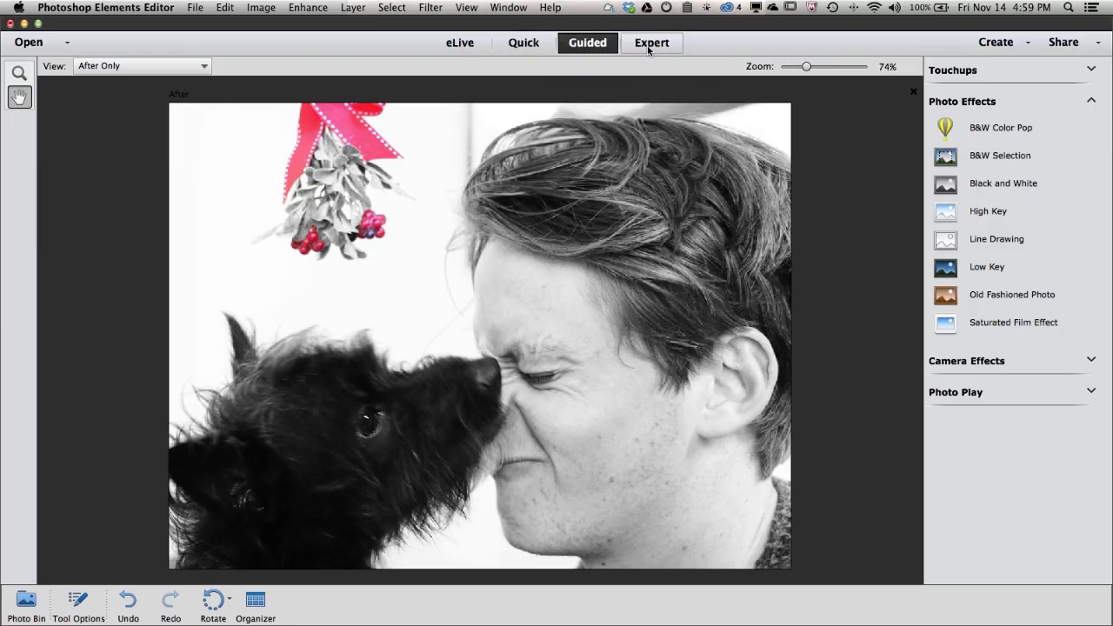
Step: In Expert mode, sharpen Layer 1 with Adjust Sharpness at an amount of 383% and a radius of 1.2 px
left_click(651, 45)
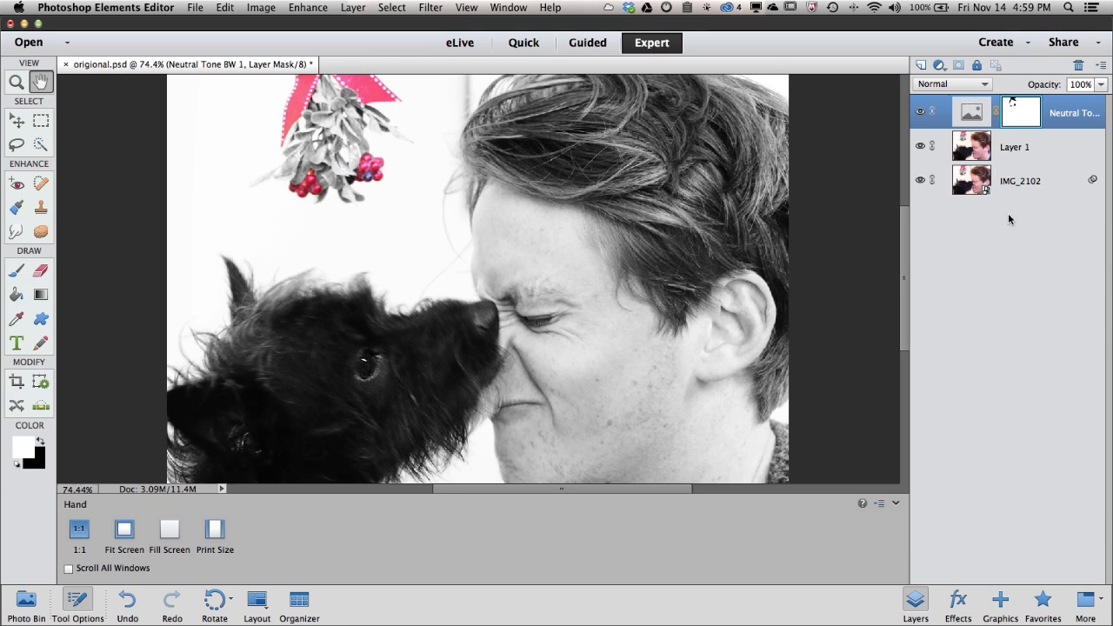
left_click(957, 151)
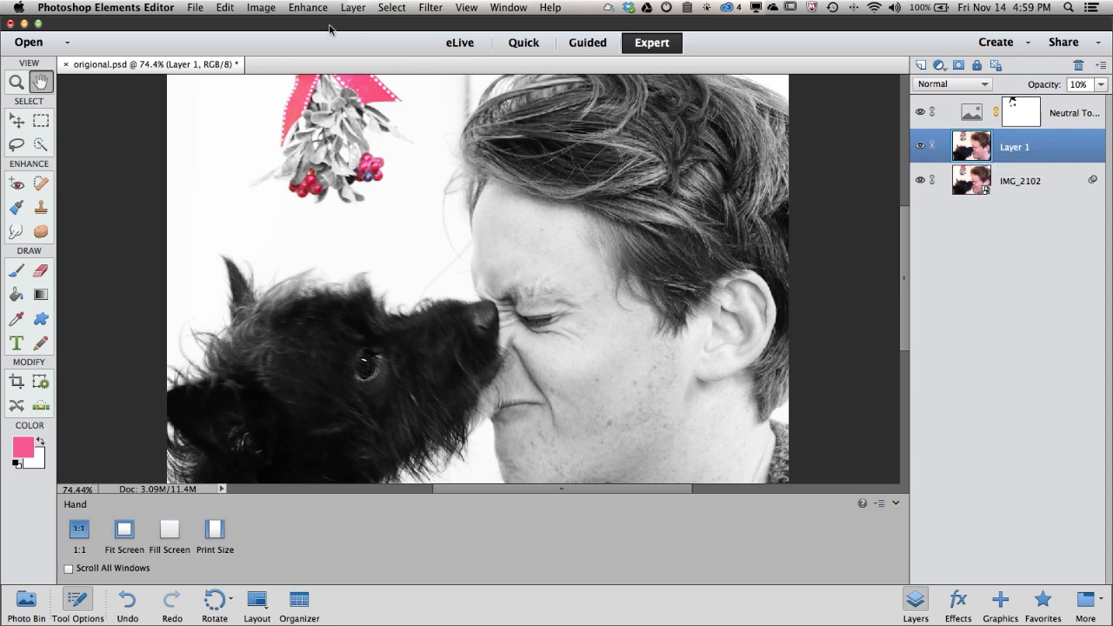
left_click(308, 8)
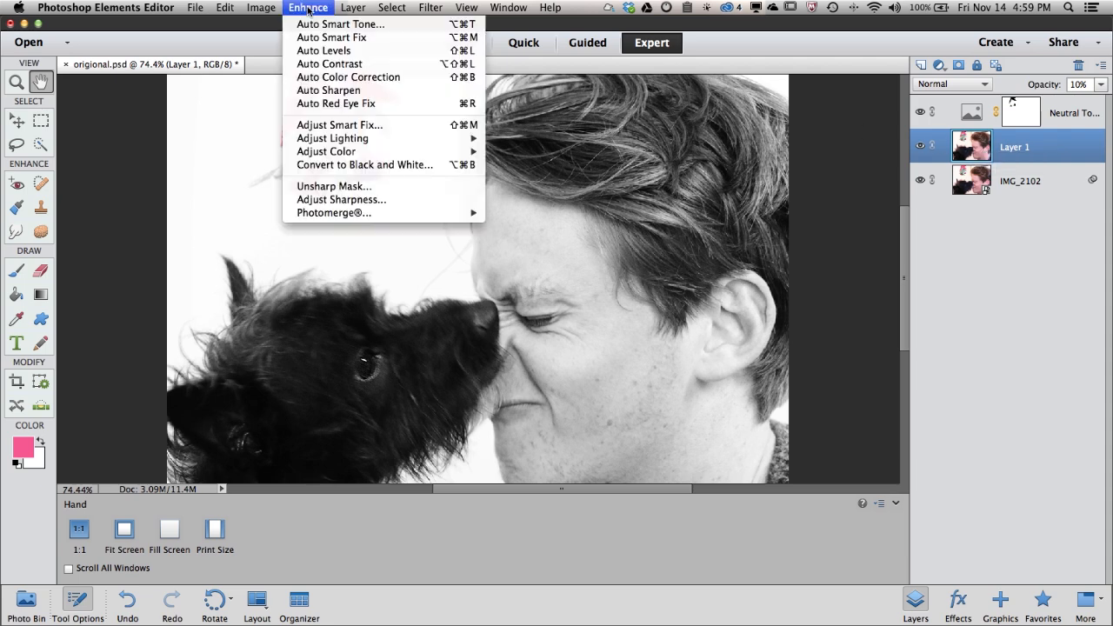
left_click(328, 202)
left_click_drag(480, 126, 710, 139)
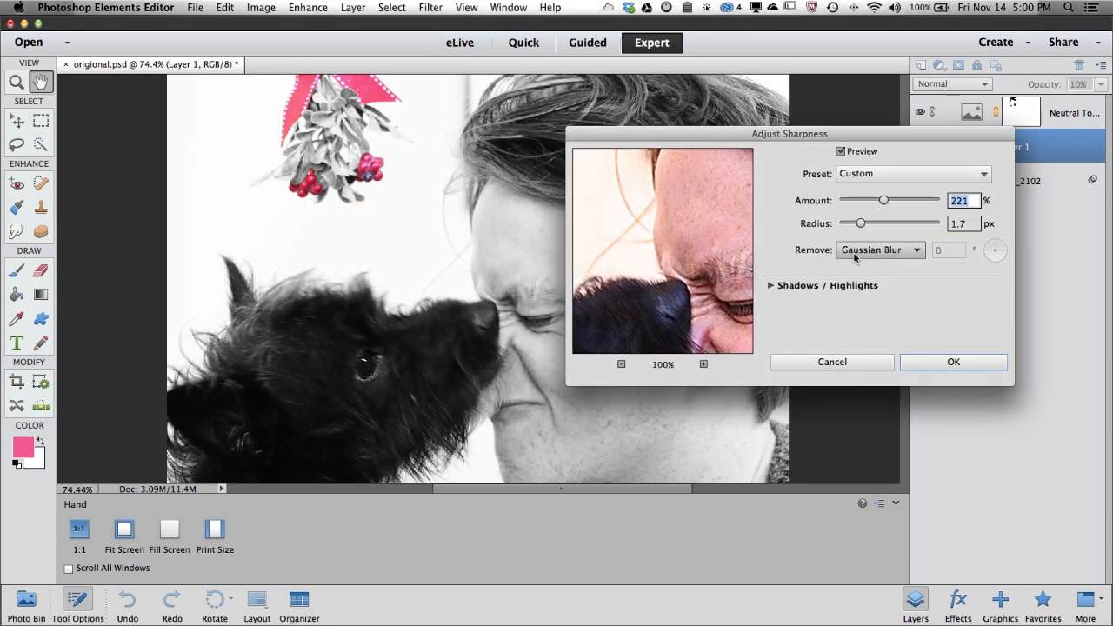
mouse_move(887, 203)
left_mouse_down()
mouse_move(953, 206)
mouse_move(845, 206)
mouse_move(904, 201)
left_mouse_up()
left_click(840, 153)
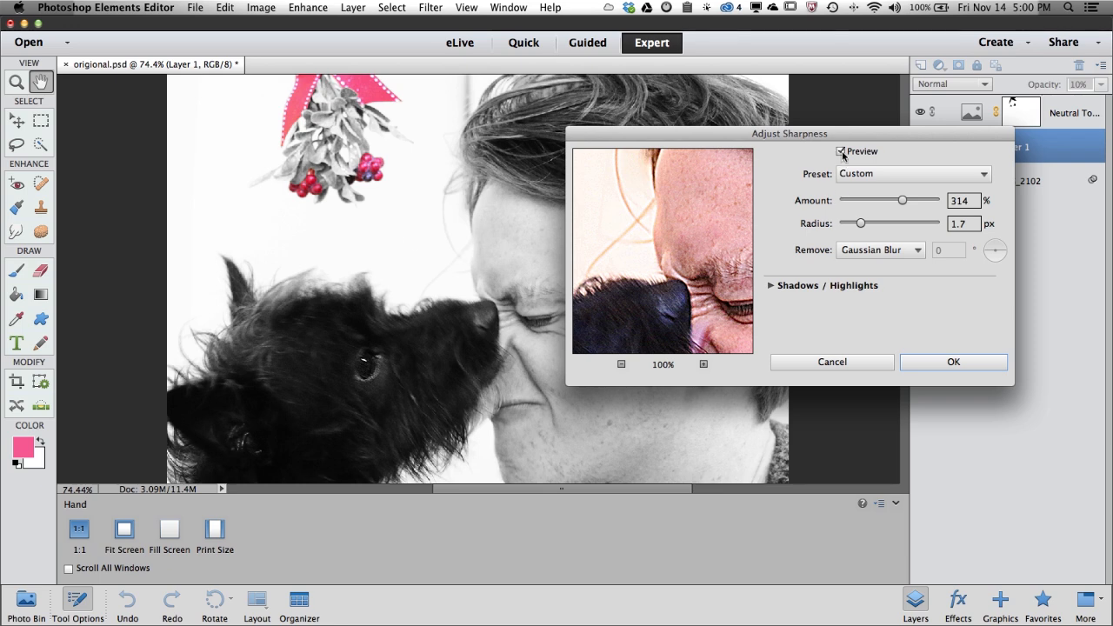
left_click_drag(905, 201, 917, 202)
mouse_move(861, 223)
left_mouse_down()
mouse_move(884, 224)
mouse_move(858, 224)
left_mouse_up()
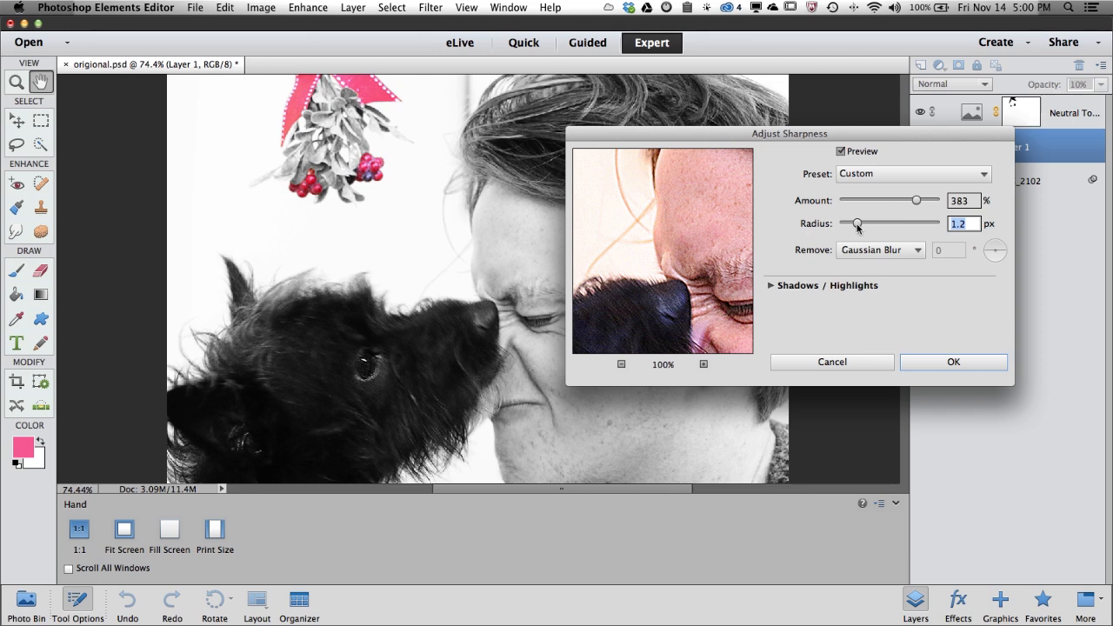
left_click(958, 362)
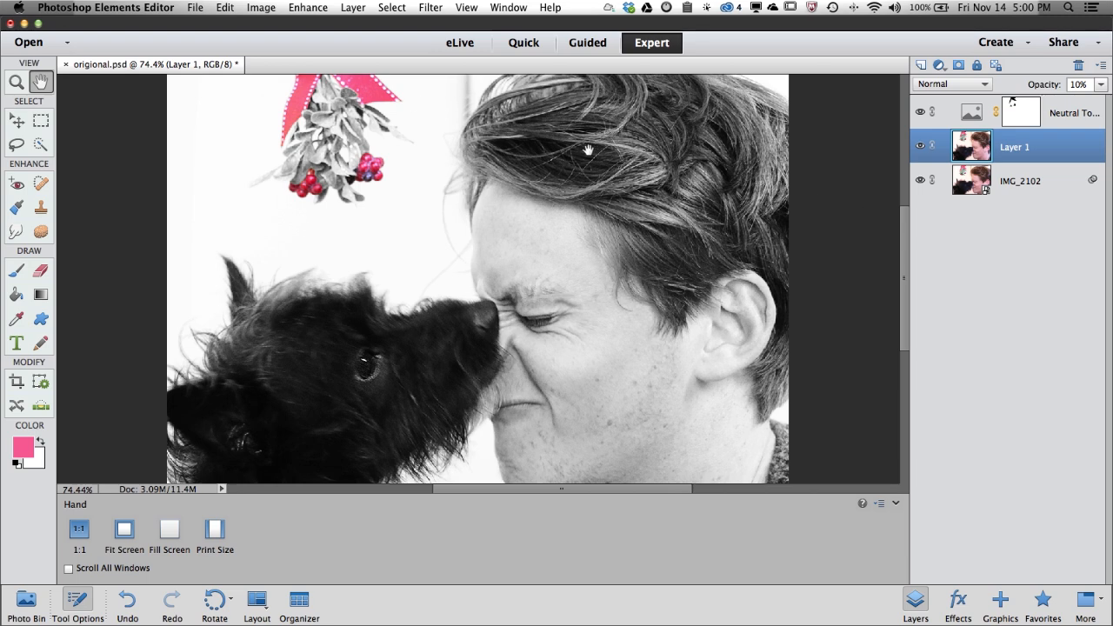
Step: With the black-and-white adjustment layer selected, apply the guided Vignette Effect in black, comparing it with the white version
left_click(944, 115)
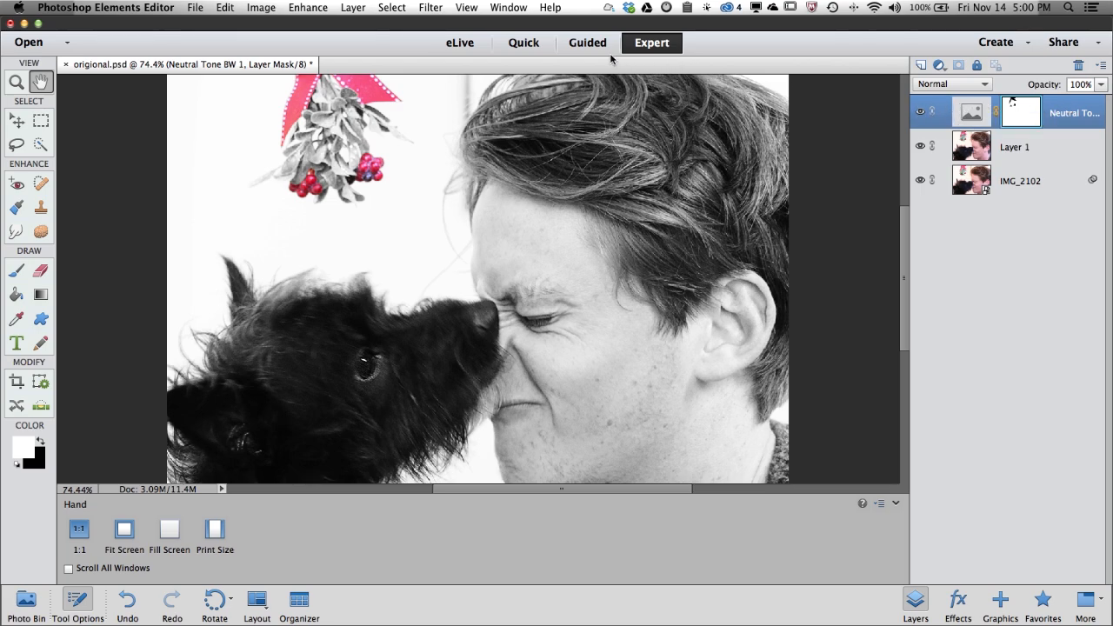
left_click(585, 45)
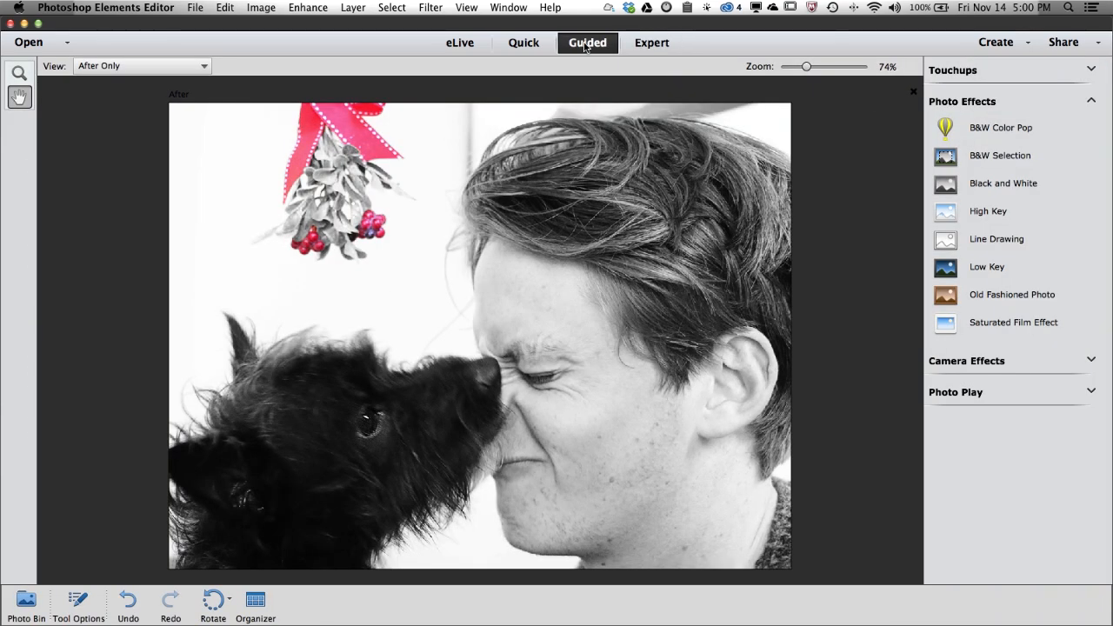
left_click(959, 362)
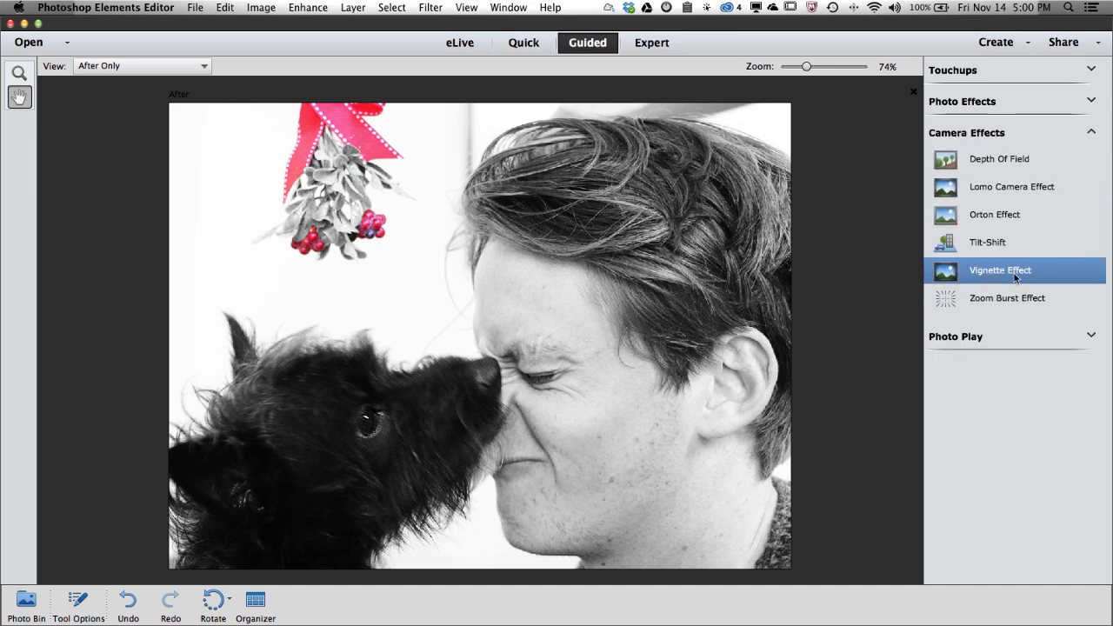
left_click(1014, 272)
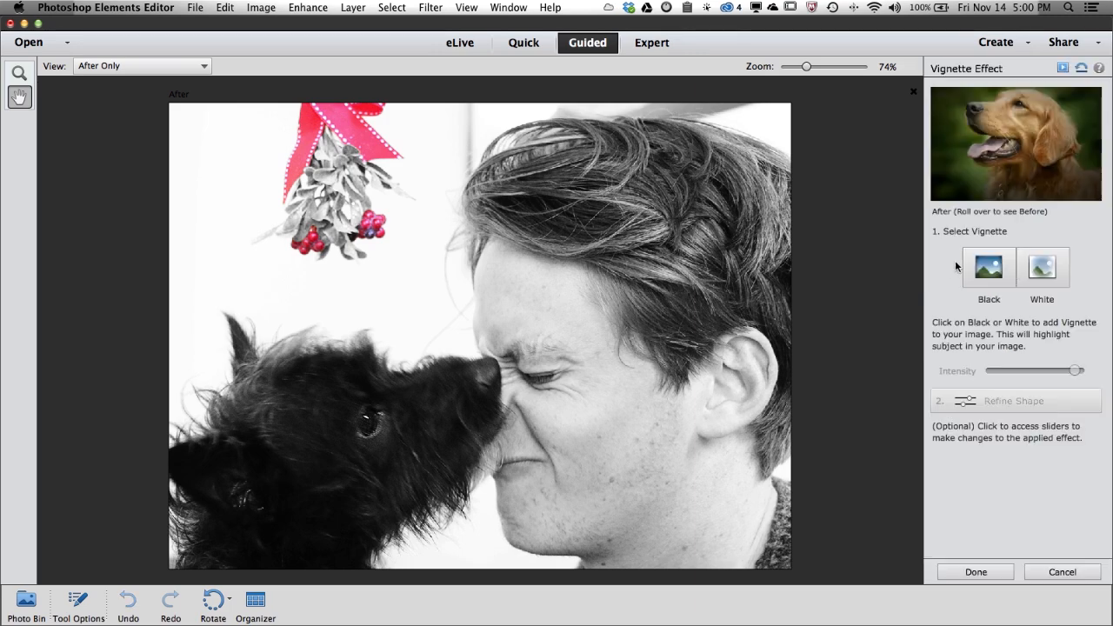
left_click(985, 269)
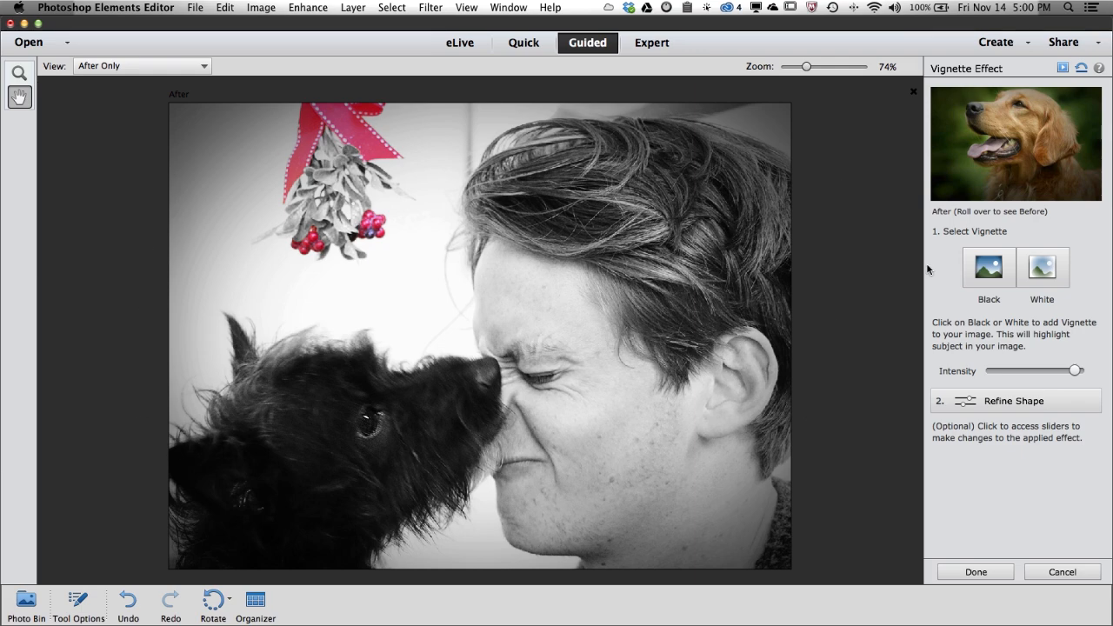
left_click(1052, 267)
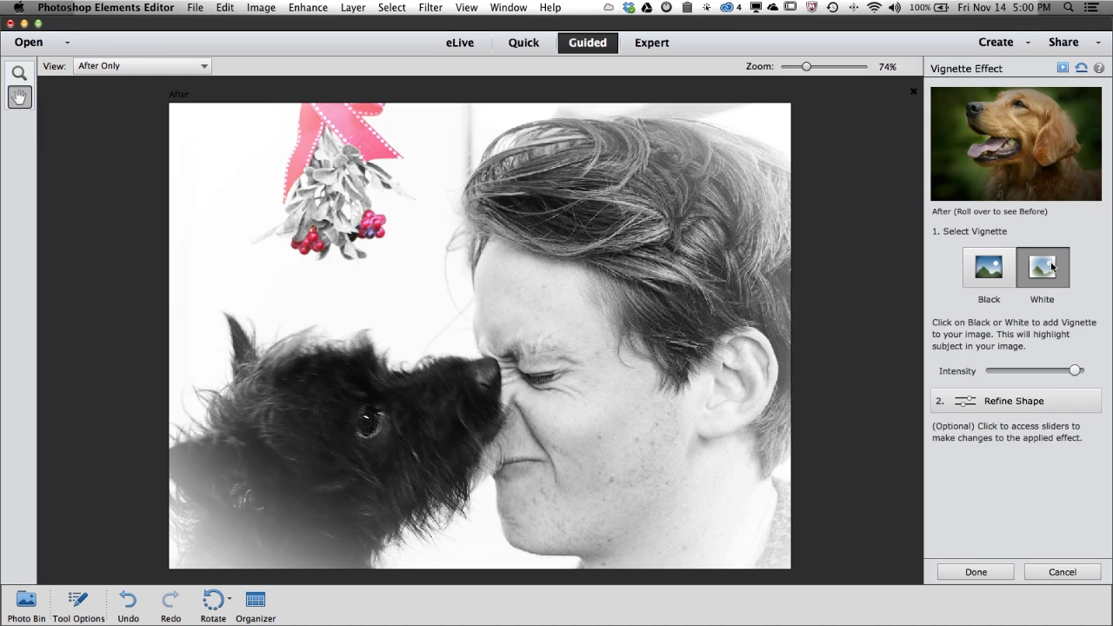
left_click(992, 269)
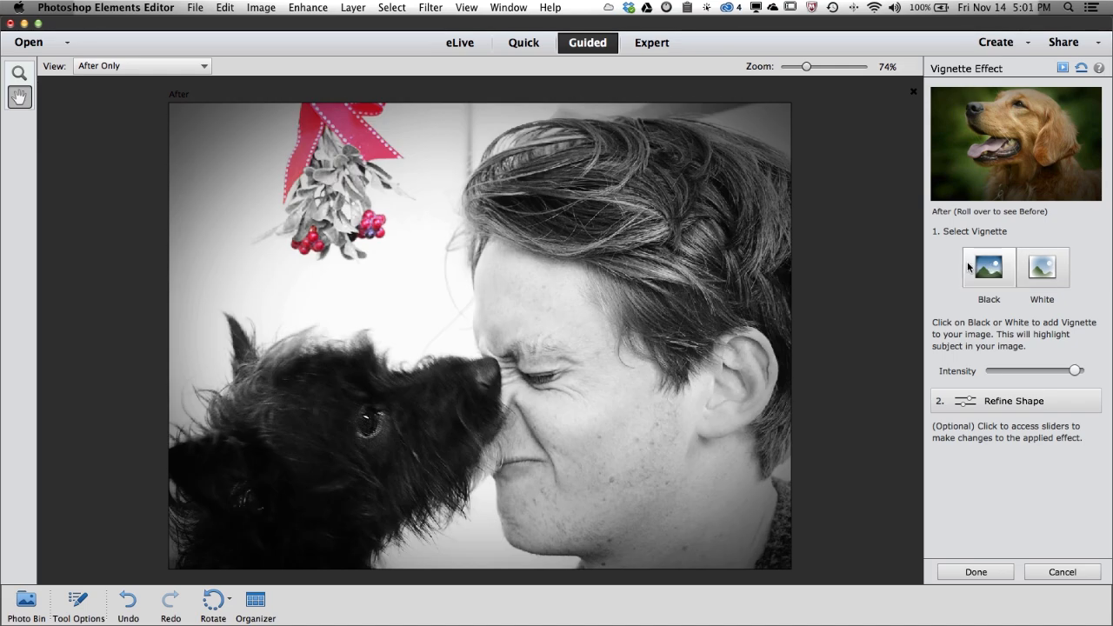
left_click(975, 572)
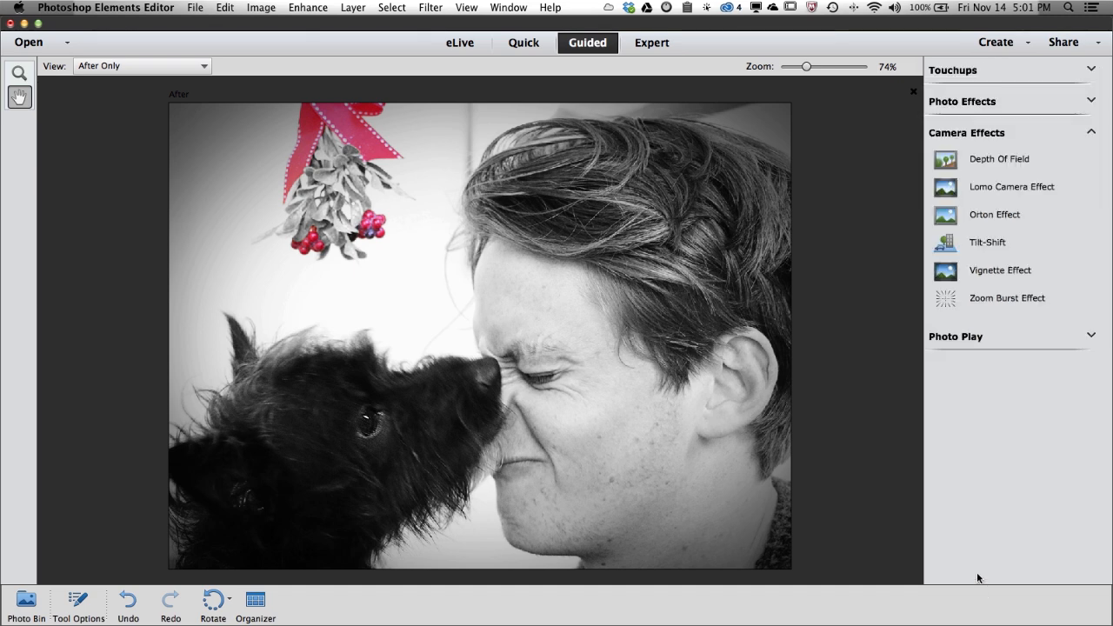